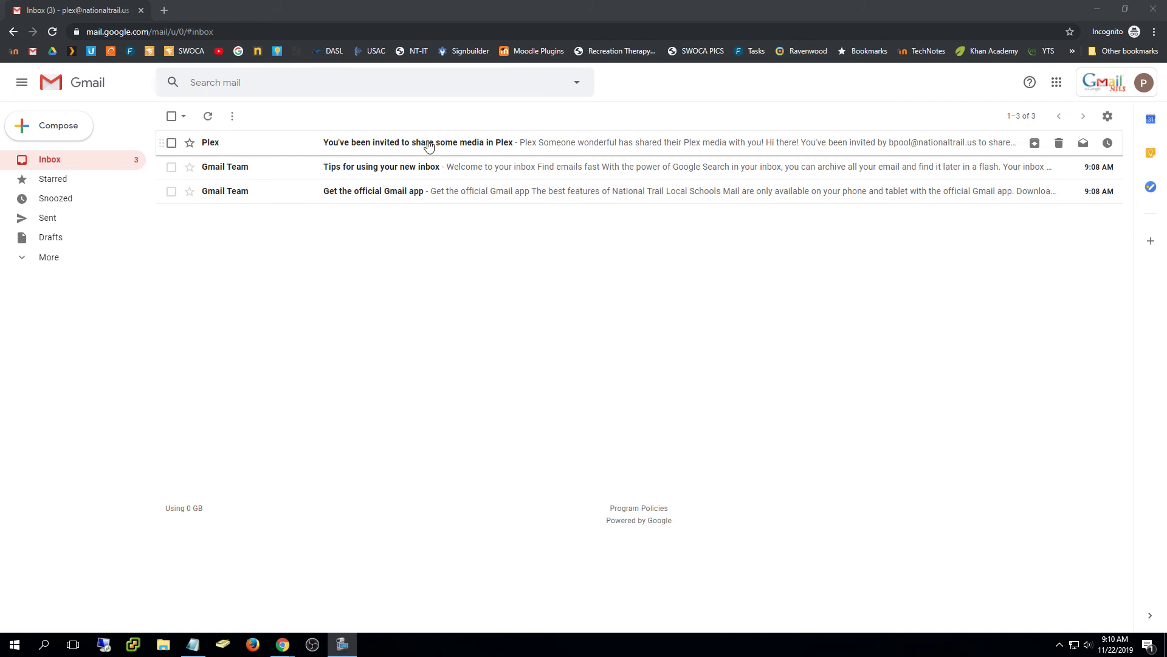
Open the Plex media-sharing invitation e-mail and accept the invitation, ending on the Plex account sign-in page.
{"action": "left_click", "coordinate": [450, 149]}
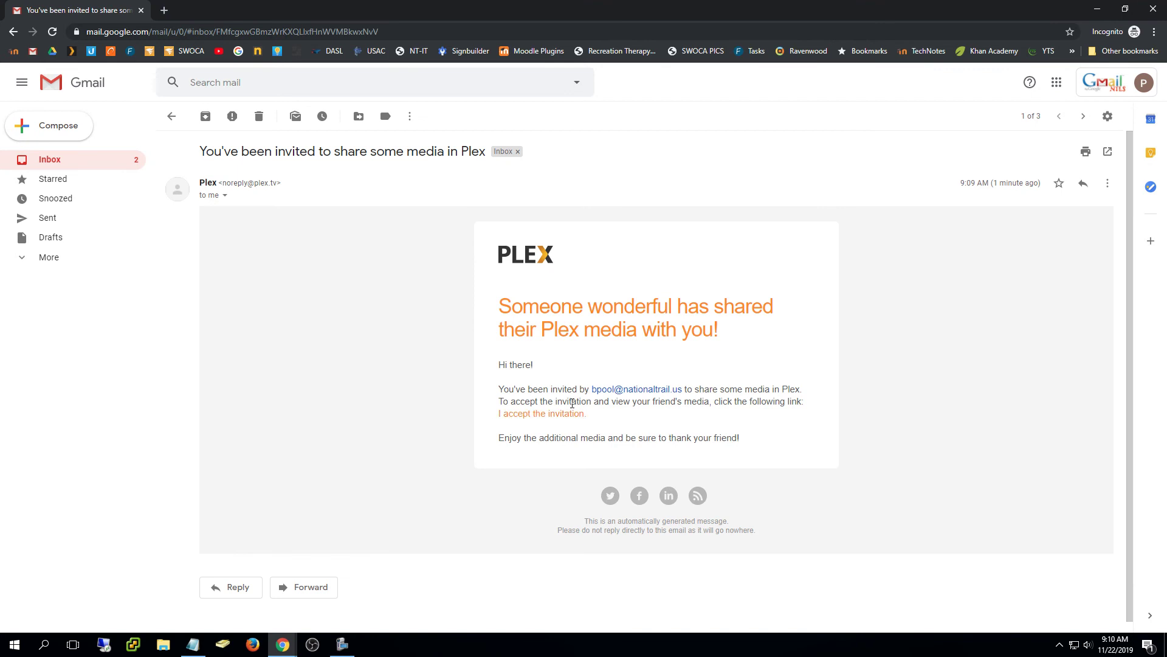
{"action": "left_click", "coordinate": [524, 416]}
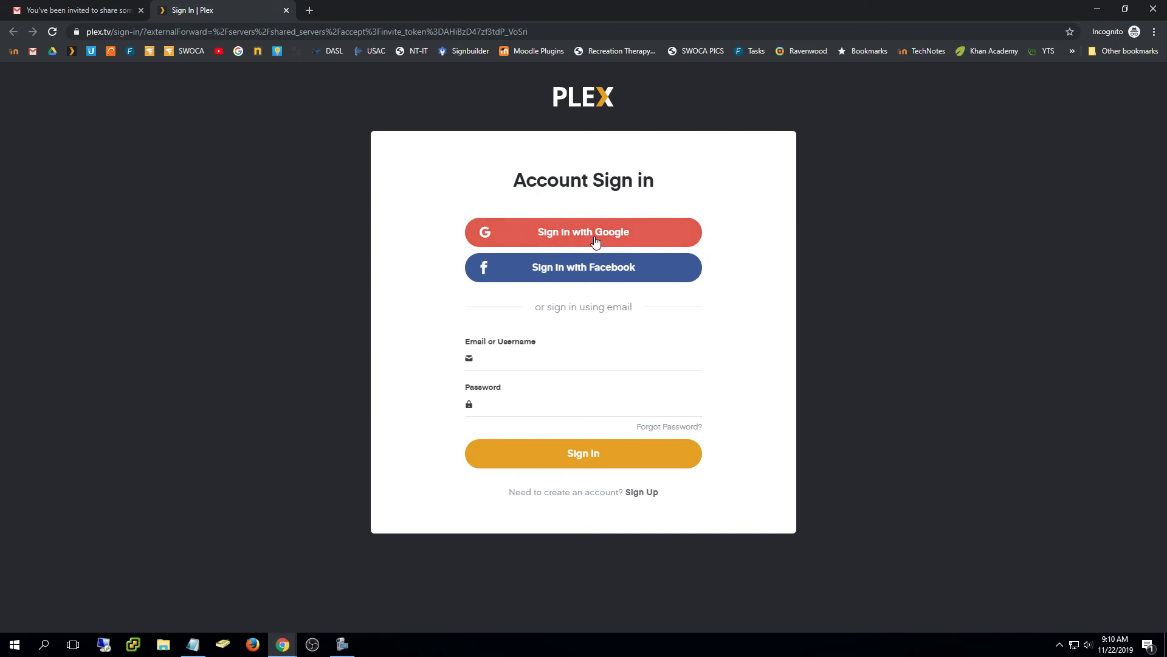
{"action": "left_click", "coordinate": [79, 10]}
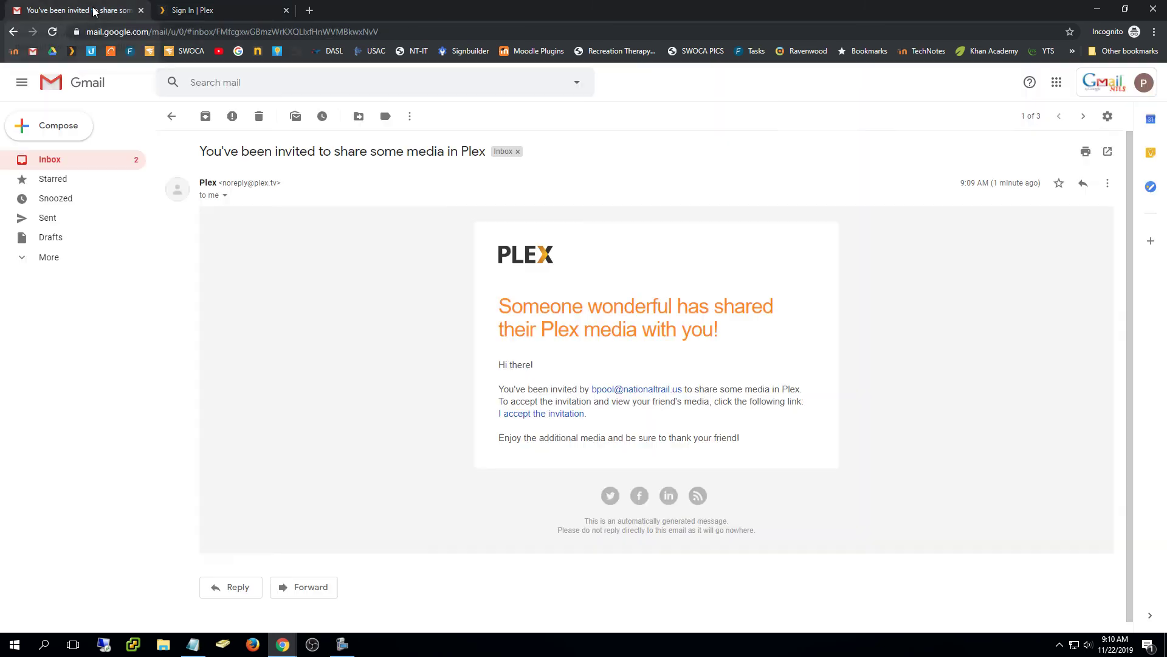
{"action": "left_click", "coordinate": [191, 11]}
Sign in to Plex with the Plex test Google account and approve the Plex Web sign-in.
{"action": "left_click", "coordinate": [568, 239]}
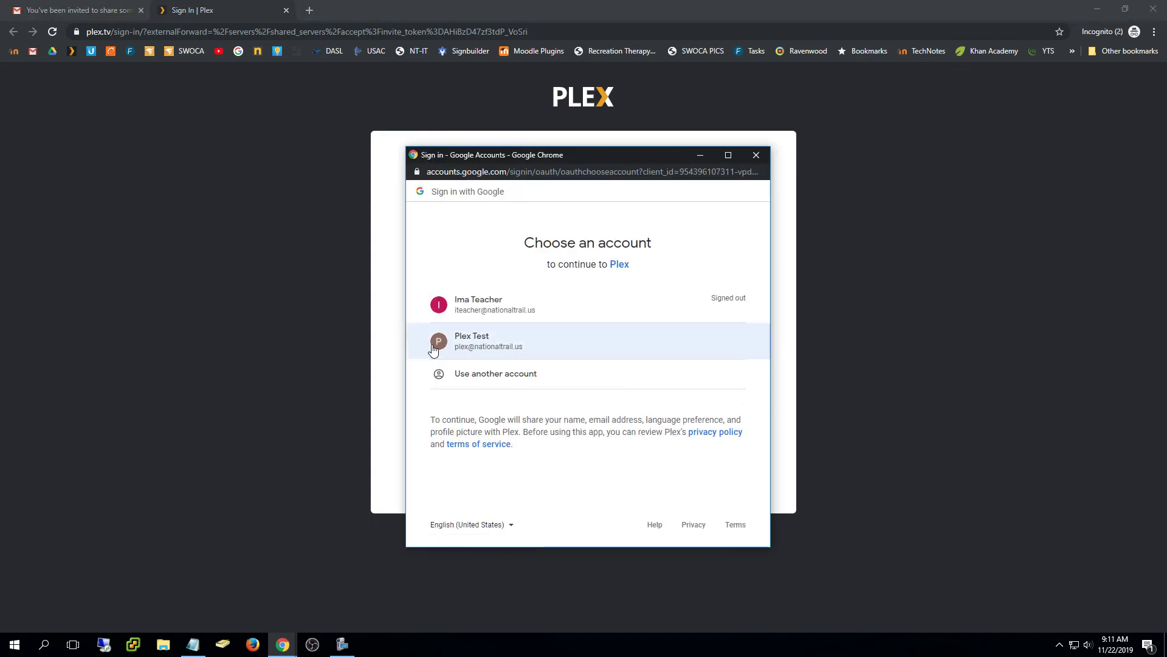
{"action": "left_click", "coordinate": [503, 348]}
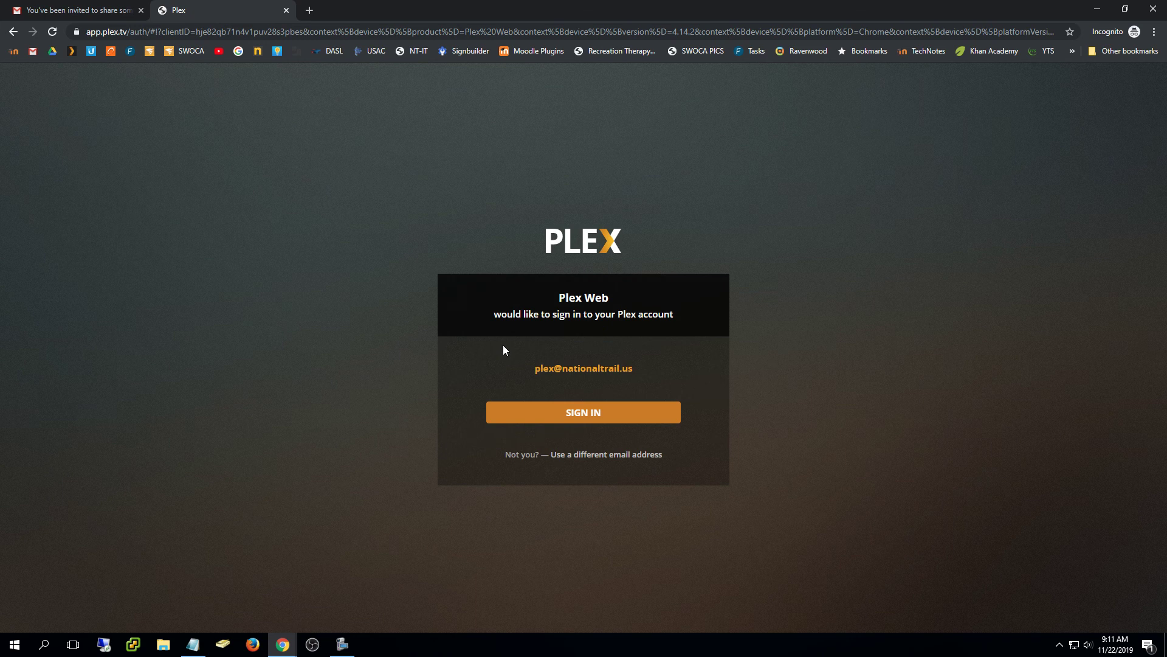
{"action": "left_click", "coordinate": [589, 412]}
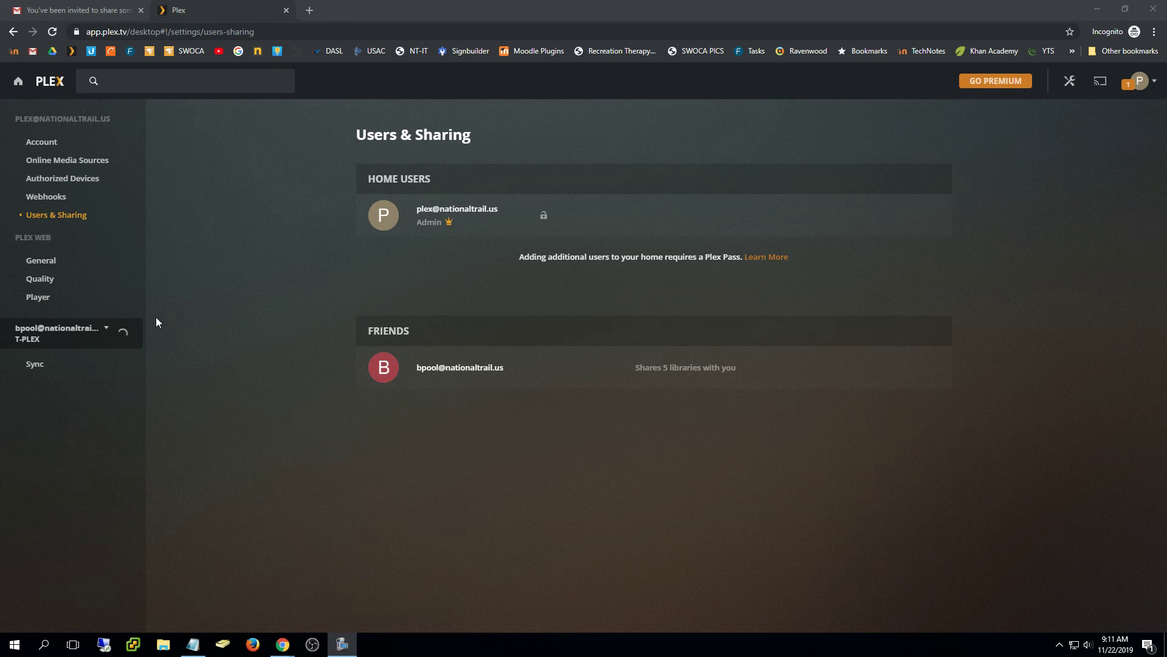
Go to the Plex home page and finish the navigation setup with all the listed sources pinned.
{"action": "left_click", "coordinate": [18, 82]}
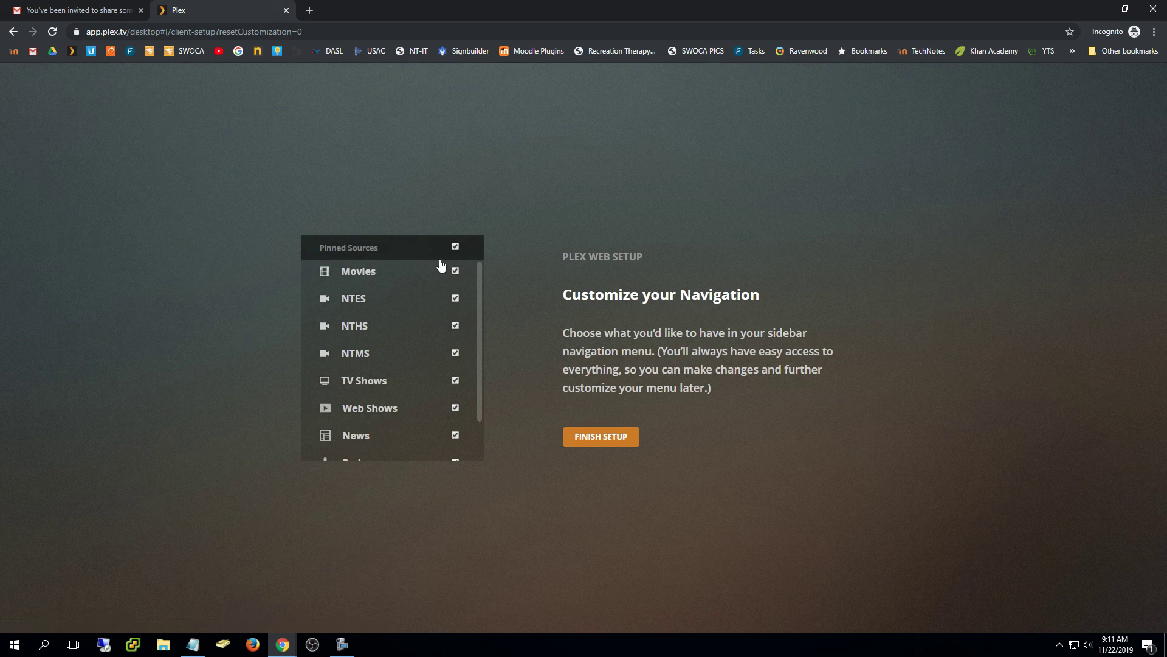
{"action": "left_click_drag", "start_coordinate": [480, 393], "coordinate": [469, 327]}
{"action": "left_click", "coordinate": [601, 437]}
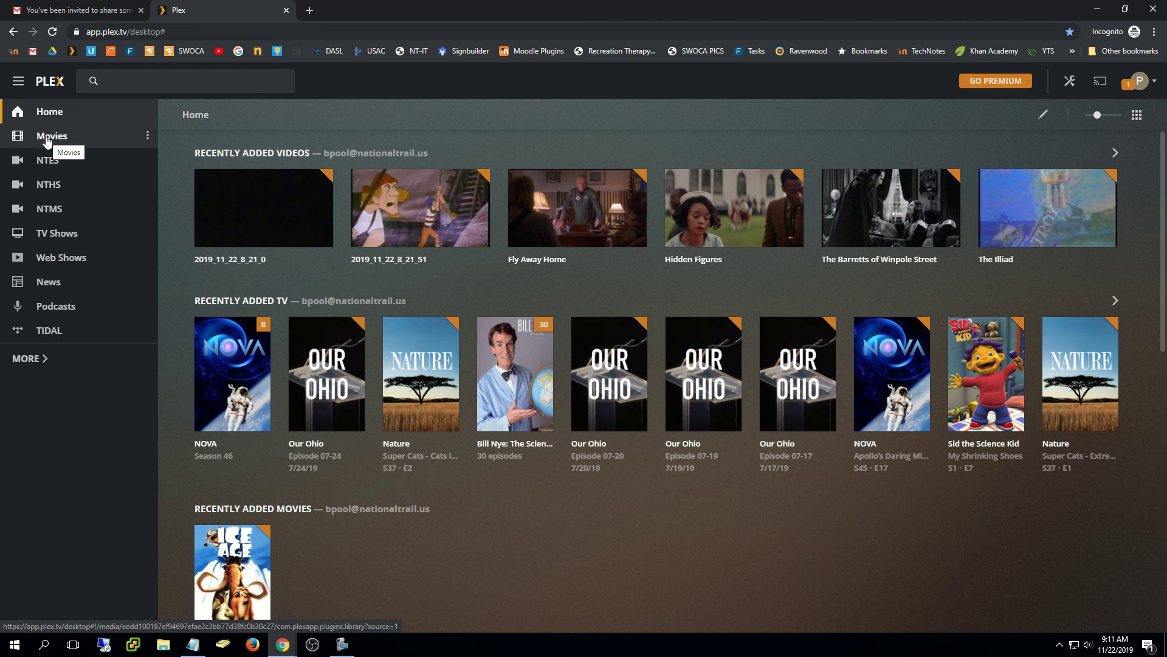
Look through the recommended content of the NTES, NTHS, NTMS, Movies and TV Shows libraries.
{"action": "left_click", "coordinate": [52, 162]}
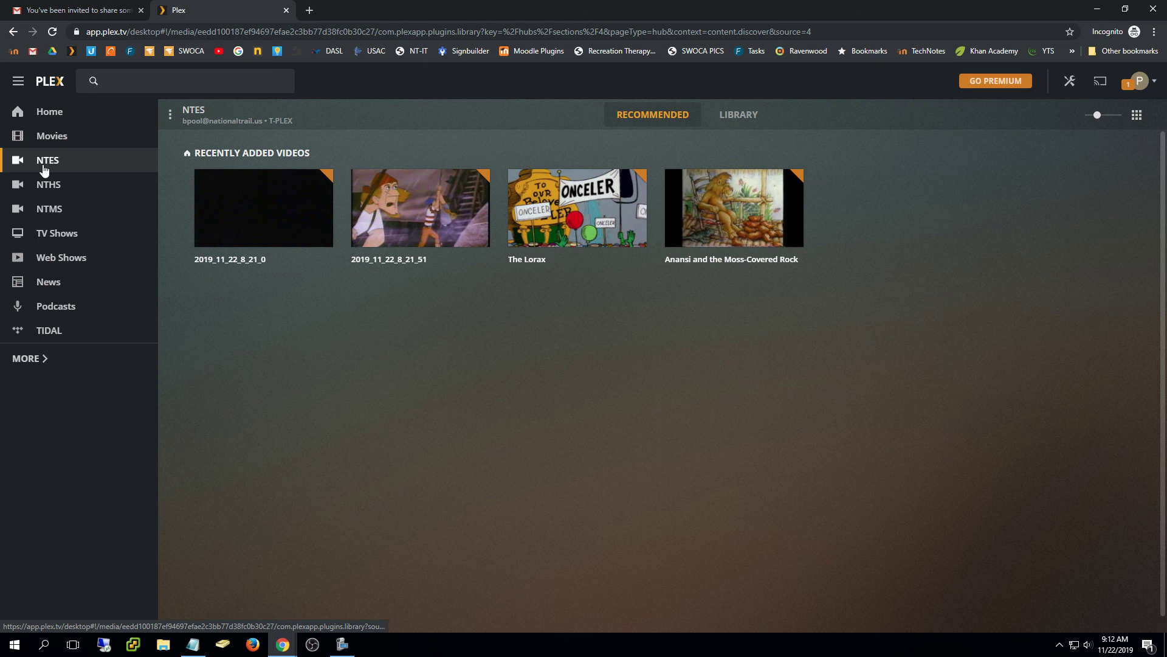
{"action": "left_click", "coordinate": [65, 191]}
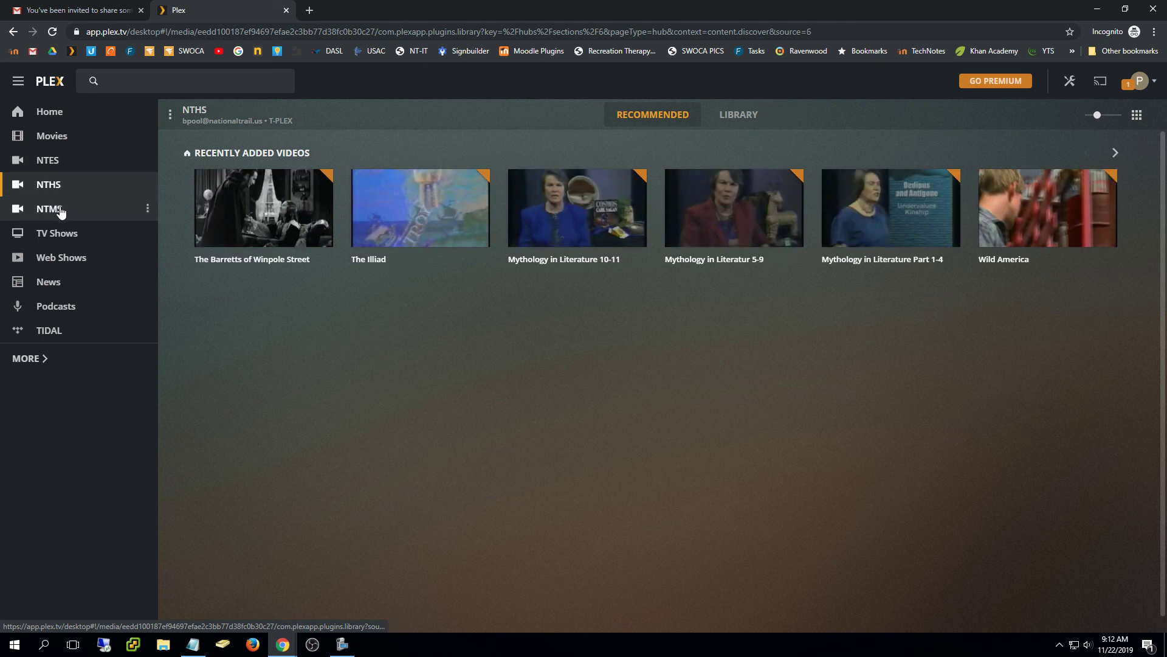
{"action": "left_click", "coordinate": [60, 210]}
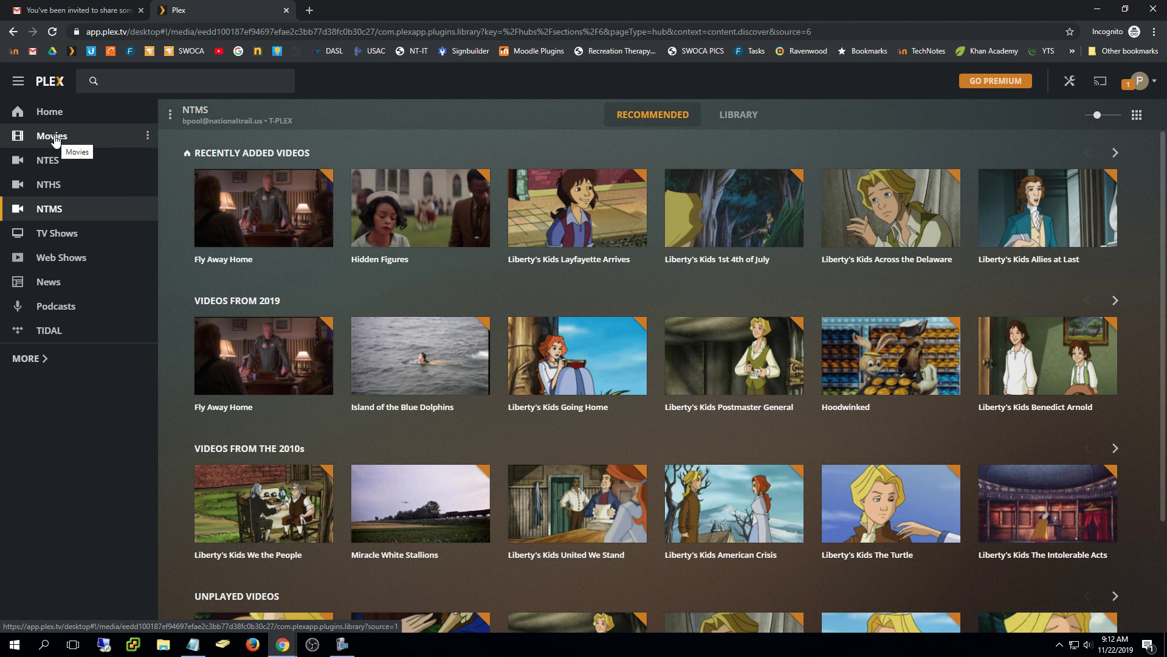
{"action": "left_click", "coordinate": [56, 140]}
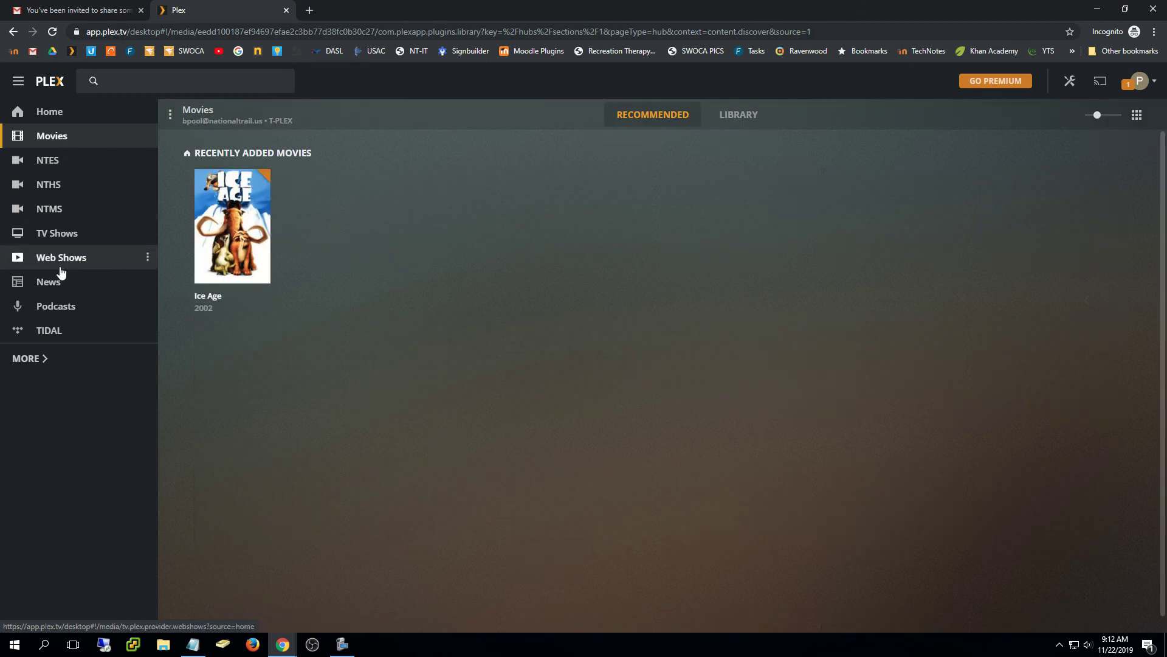
{"action": "left_click", "coordinate": [52, 237]}
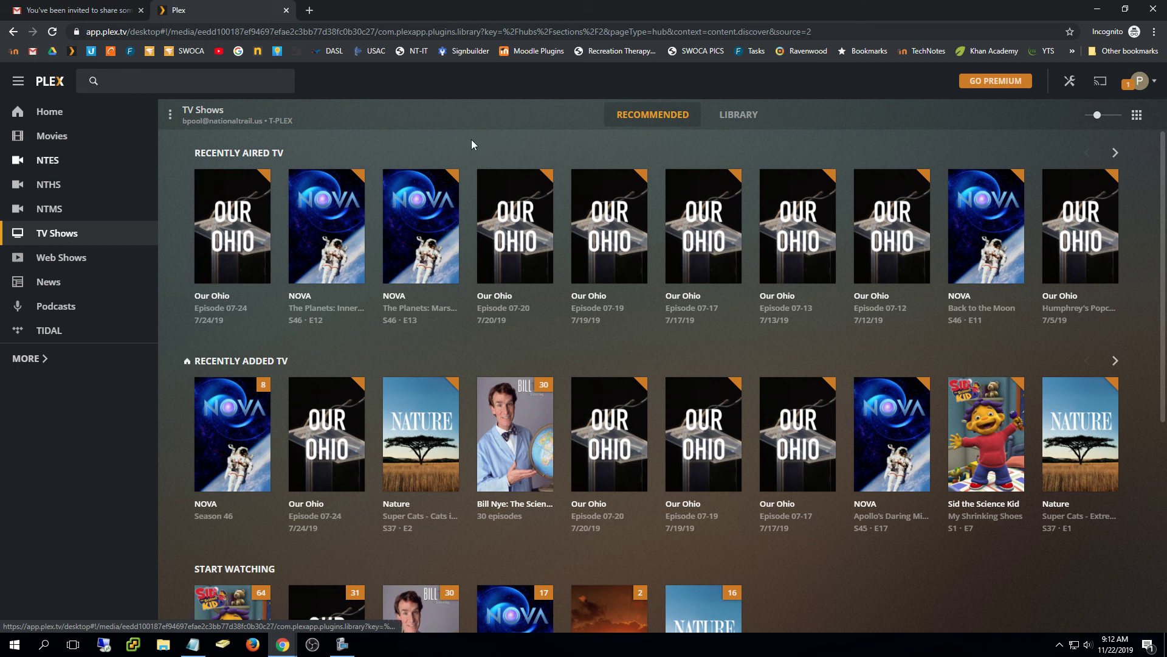
Play Sid the Science Kid from the full TV Shows library and minimize the player.
{"action": "left_click", "coordinate": [737, 117]}
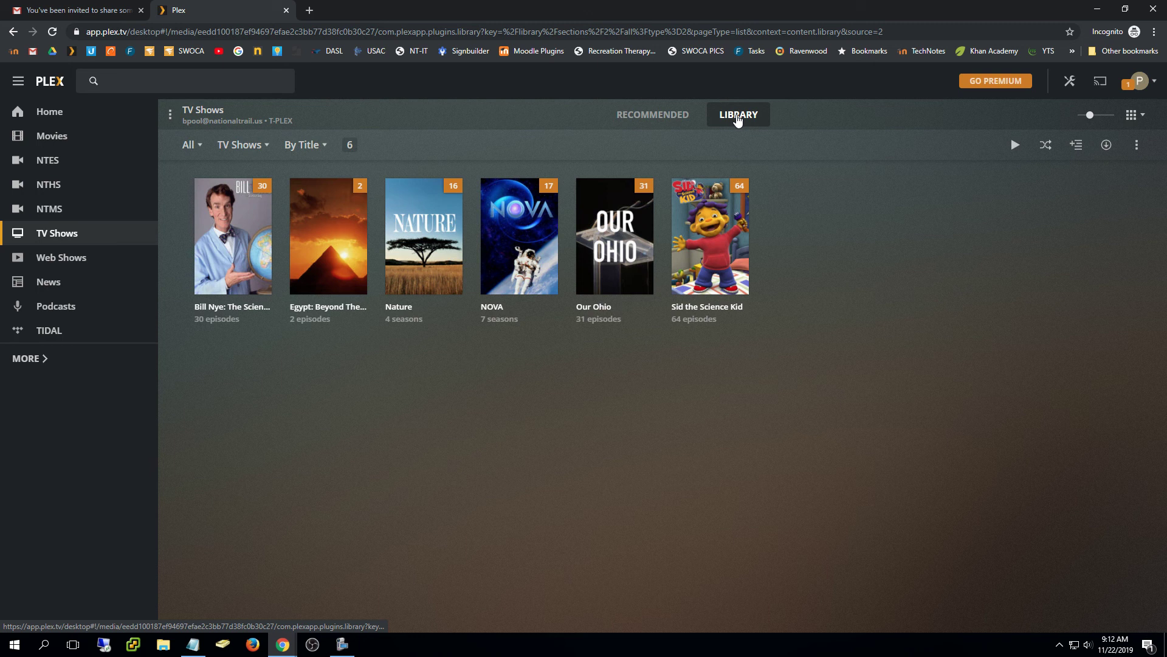
{"action": "left_click", "coordinate": [697, 243]}
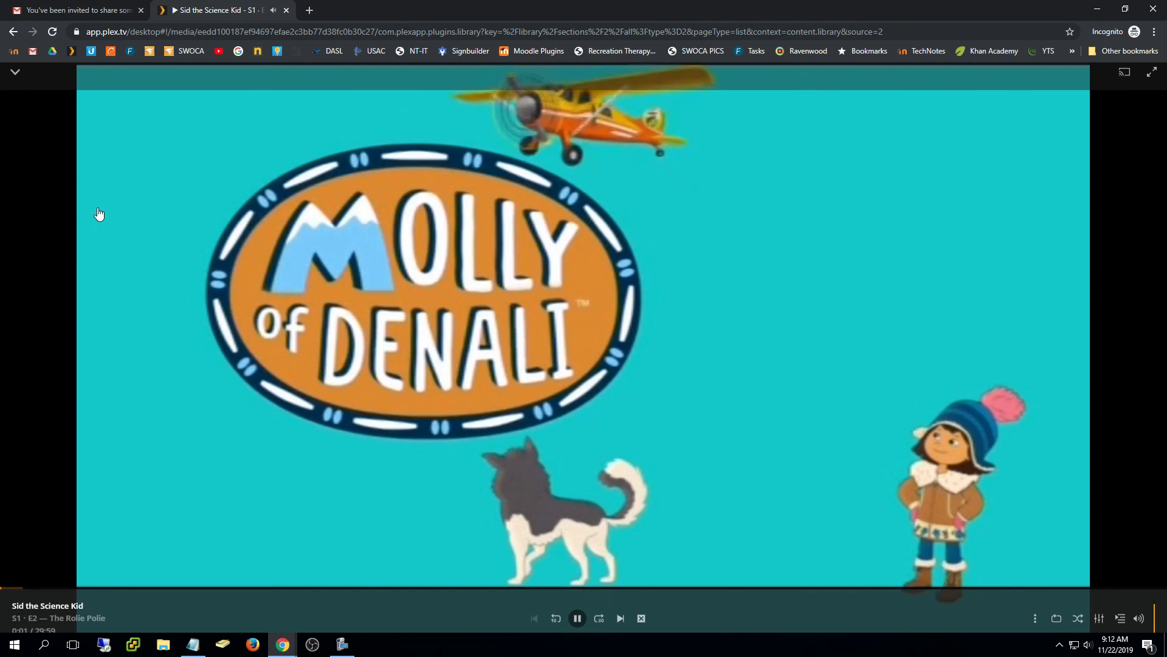
{"action": "left_click", "coordinate": [15, 75]}
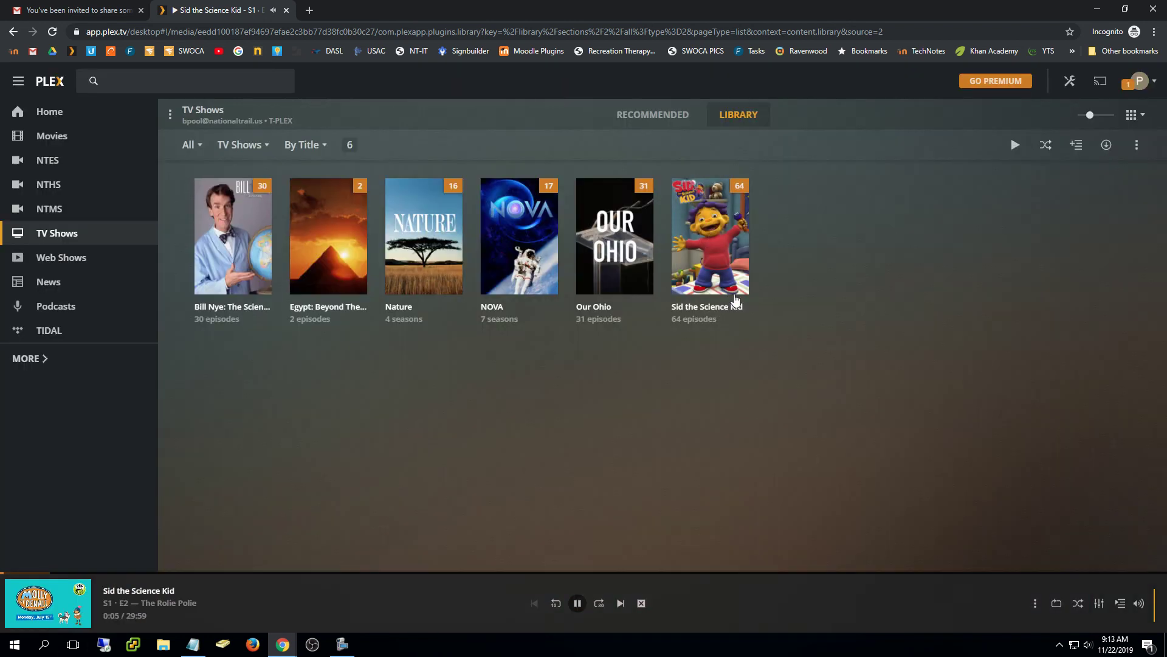
Check the available options for Sid the Science Kid and browse the episodes on its details page.
{"action": "left_click", "coordinate": [740, 288]}
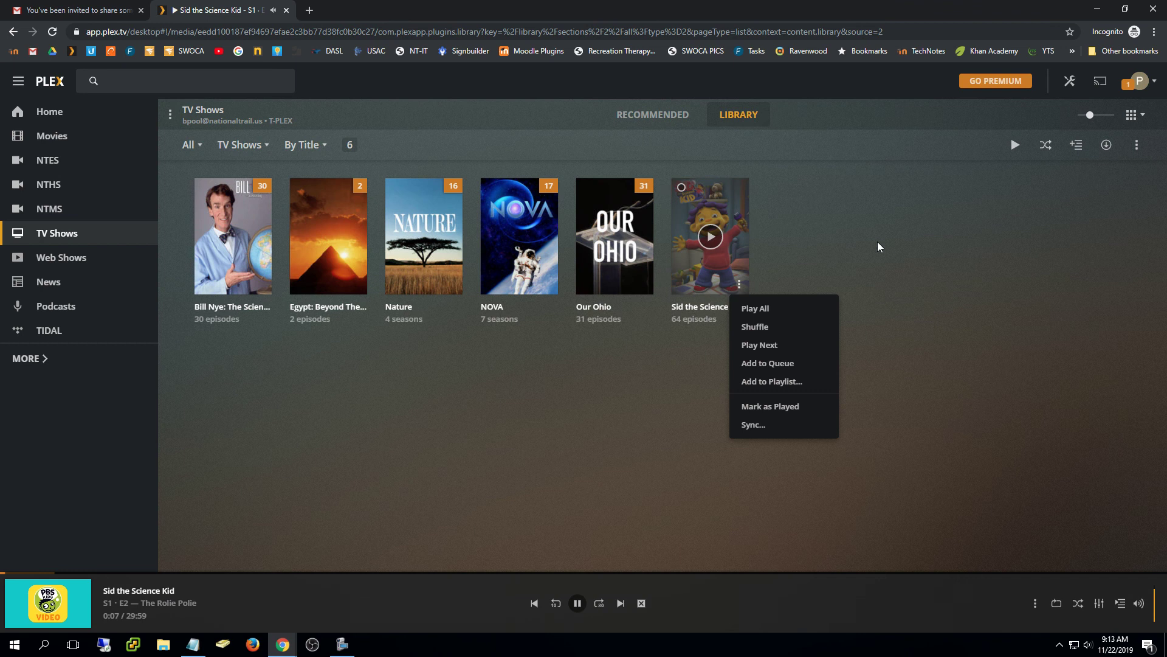
{"action": "left_click", "coordinate": [924, 239]}
{"action": "left_click", "coordinate": [695, 197]}
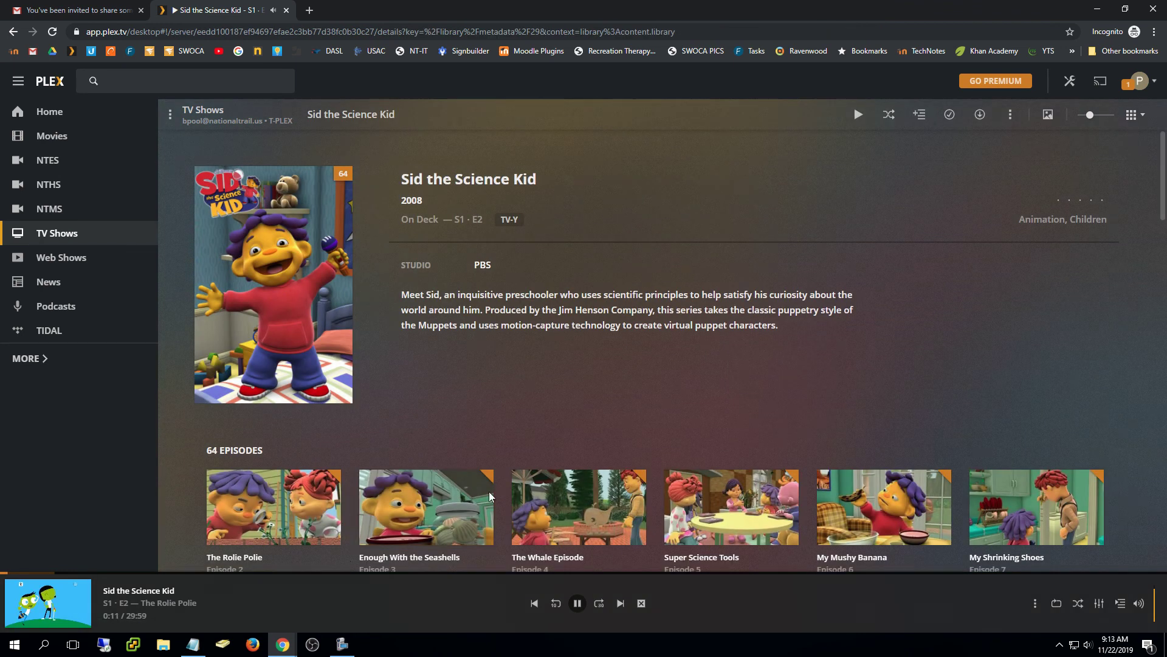
{"action": "scroll", "coordinate": [471, 494], "scroll_direction": "down", "scroll_amount": 2}
{"action": "scroll", "coordinate": [471, 494], "scroll_direction": "down", "scroll_amount": 20}
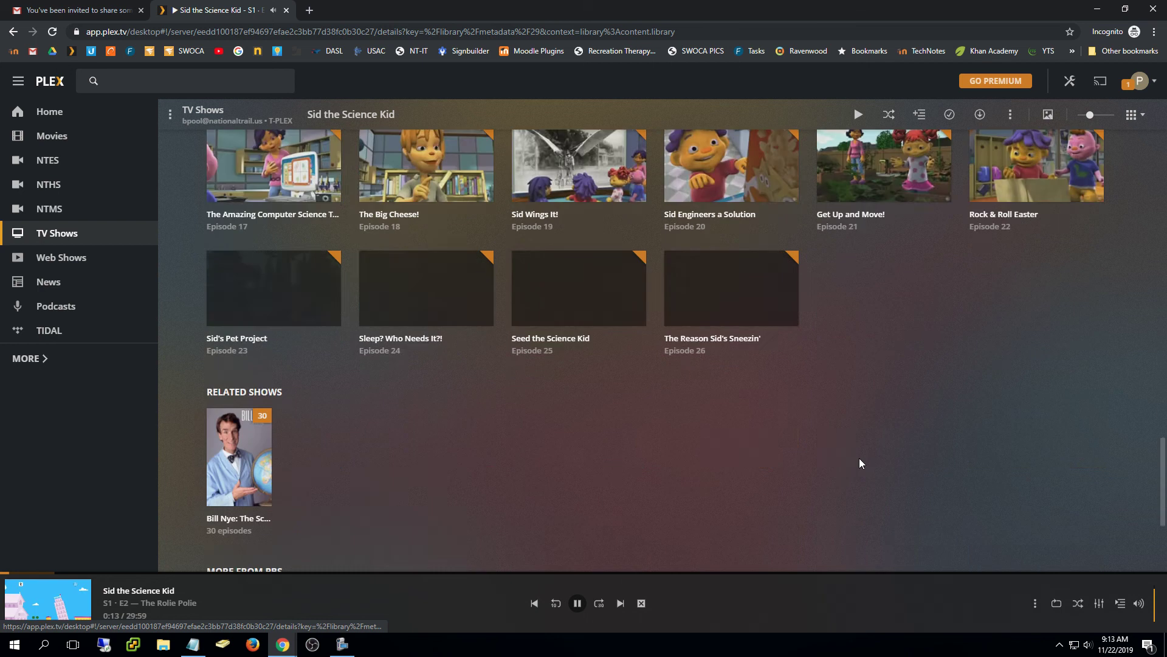
{"action": "scroll", "coordinate": [856, 464], "scroll_direction": "up", "scroll_amount": 7}
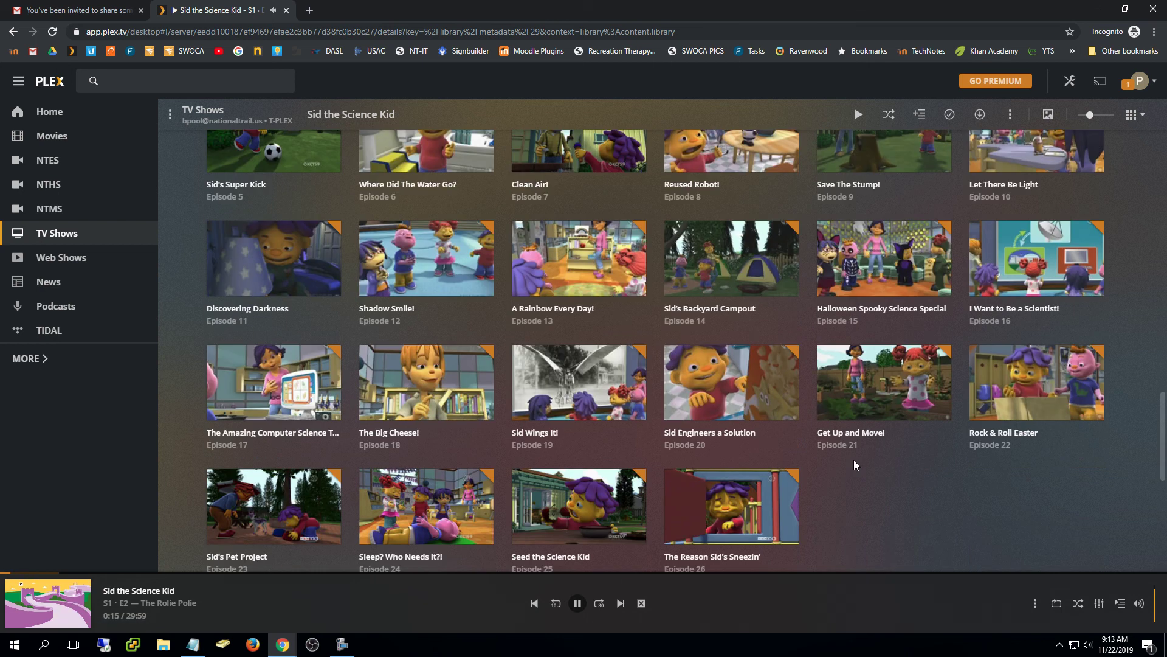
{"action": "scroll", "coordinate": [854, 465], "scroll_direction": "up", "scroll_amount": 1}
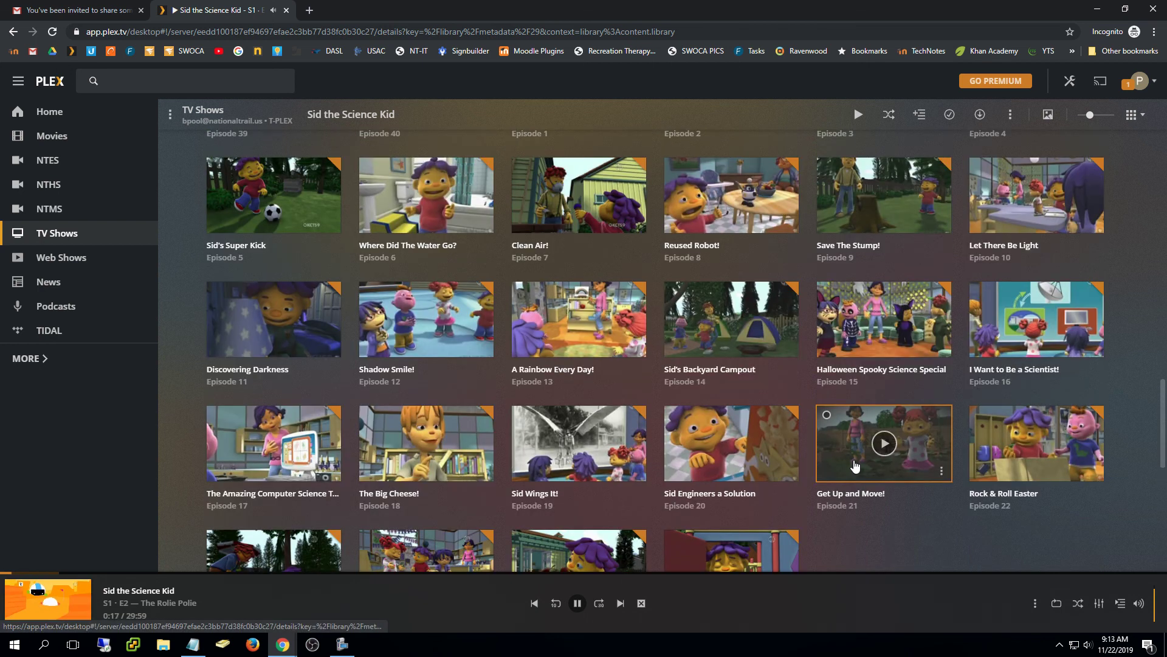
{"action": "scroll", "coordinate": [854, 465], "scroll_direction": "up", "scroll_amount": 4}
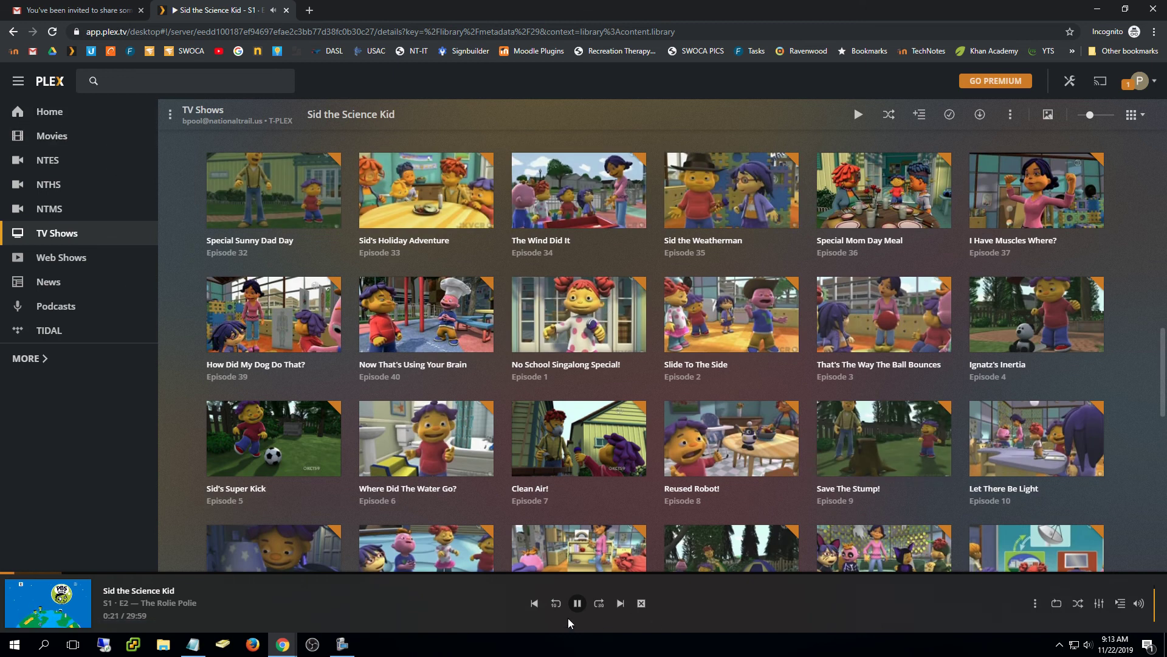
Stop the playing episode and return to the Plex home page.
{"action": "left_click", "coordinate": [641, 603]}
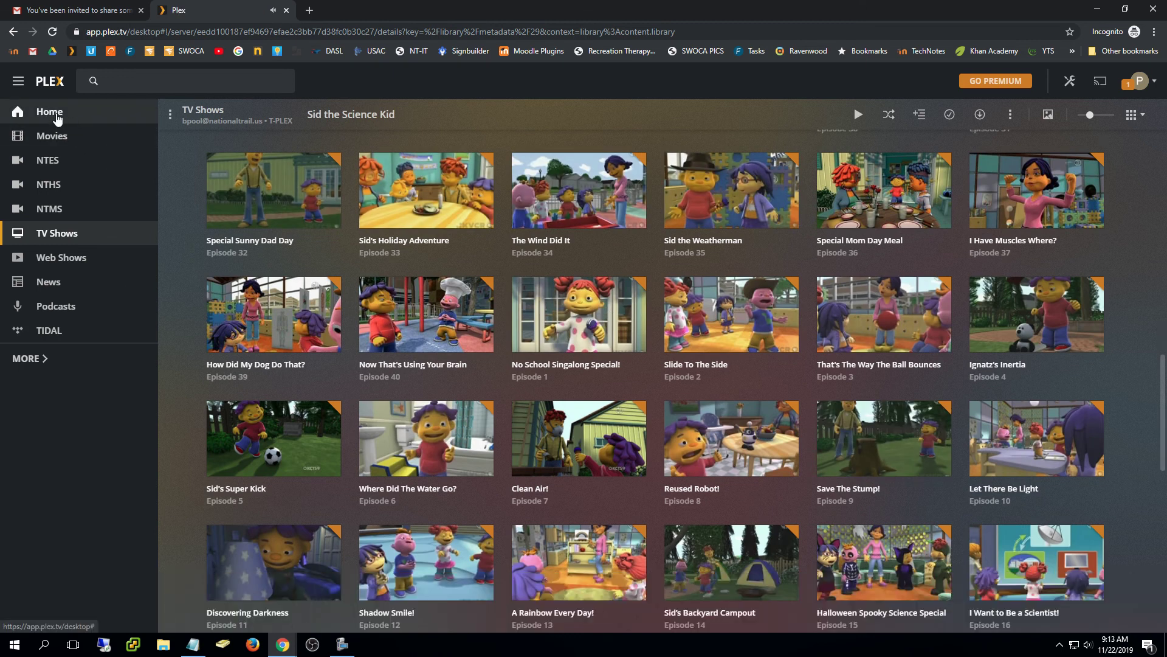
{"action": "left_click", "coordinate": [53, 113]}
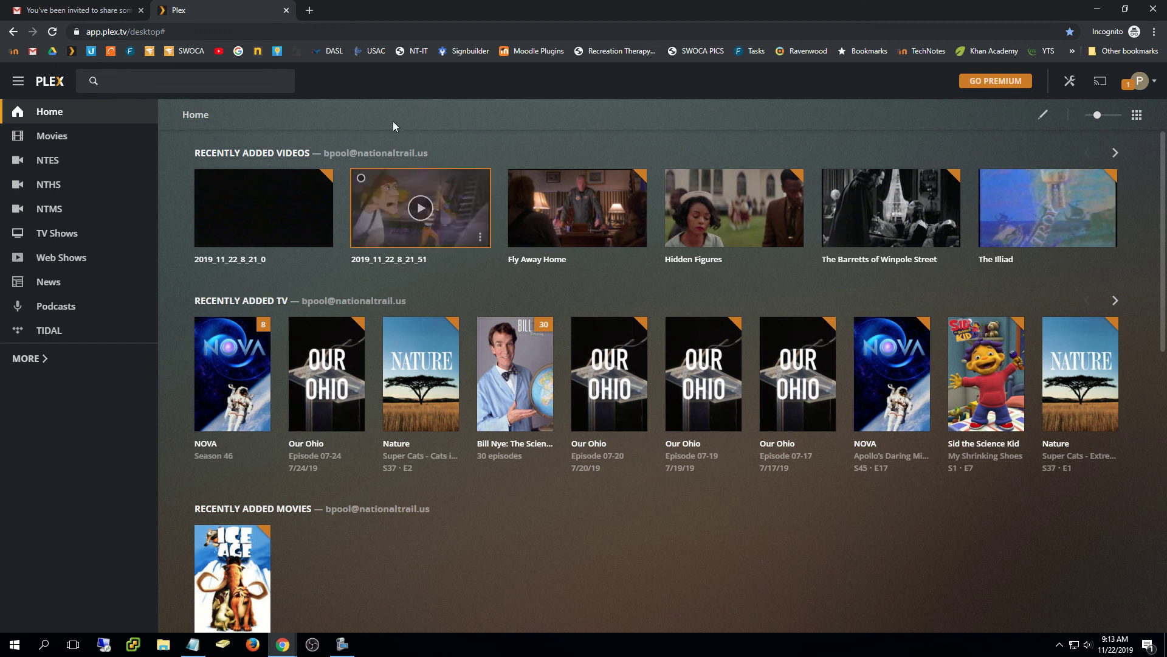
Open app.plex.tv in a new browser tab.
{"action": "left_click", "coordinate": [309, 11]}
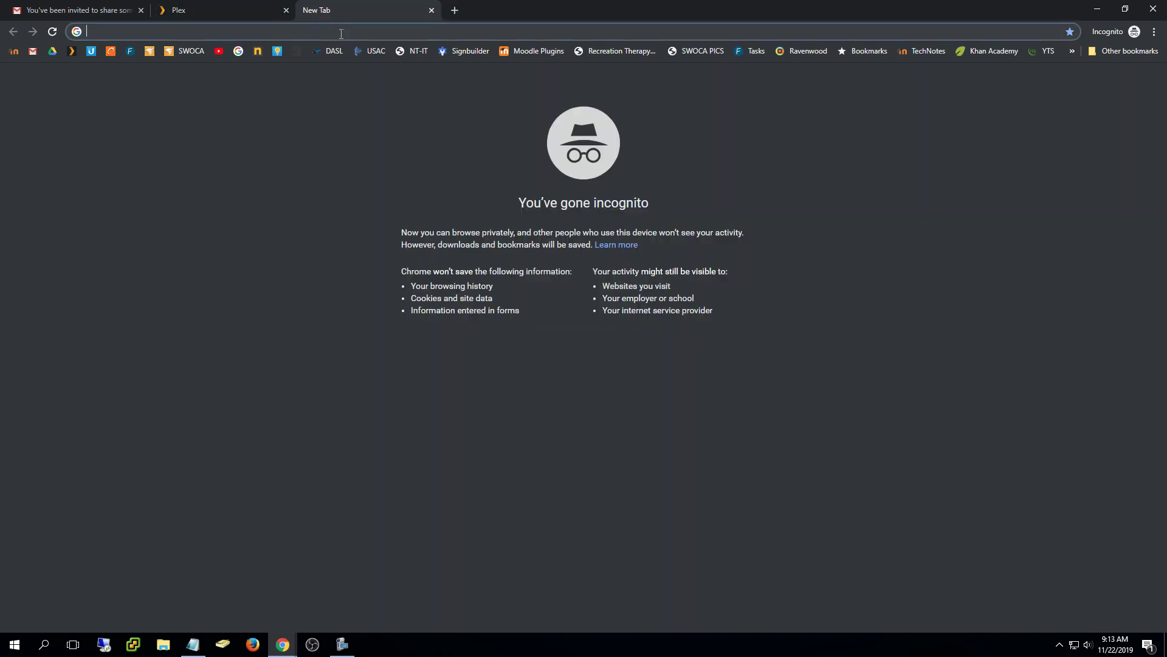
{"action": "type", "text": "app."}
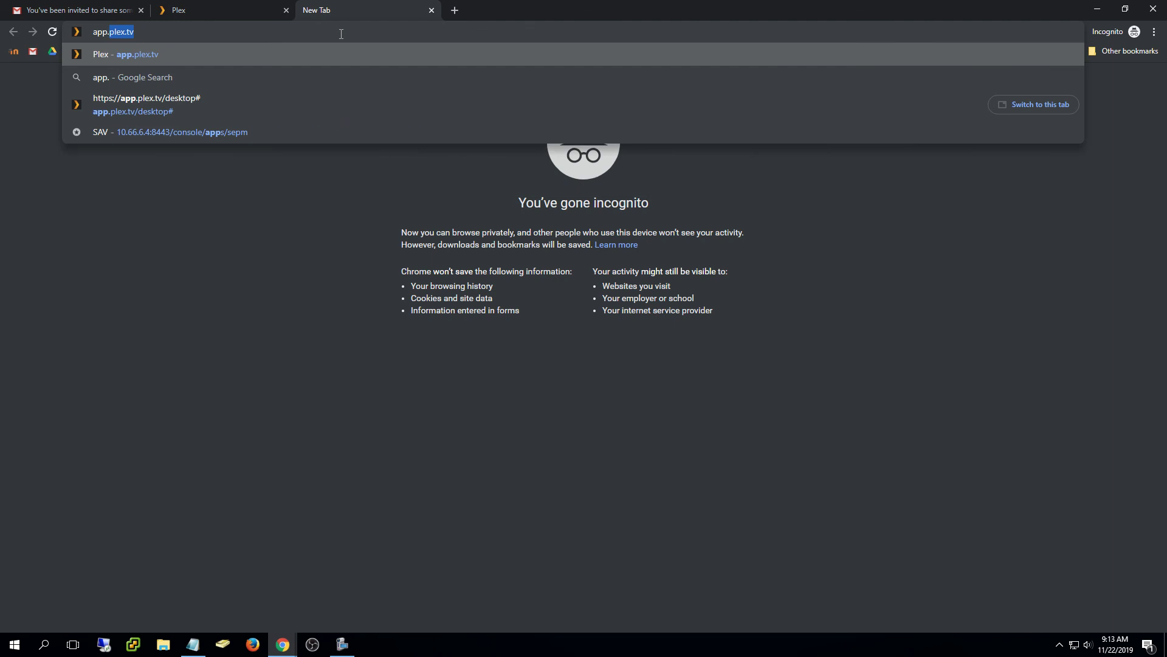
{"action": "type", "text": "plex.tv"}
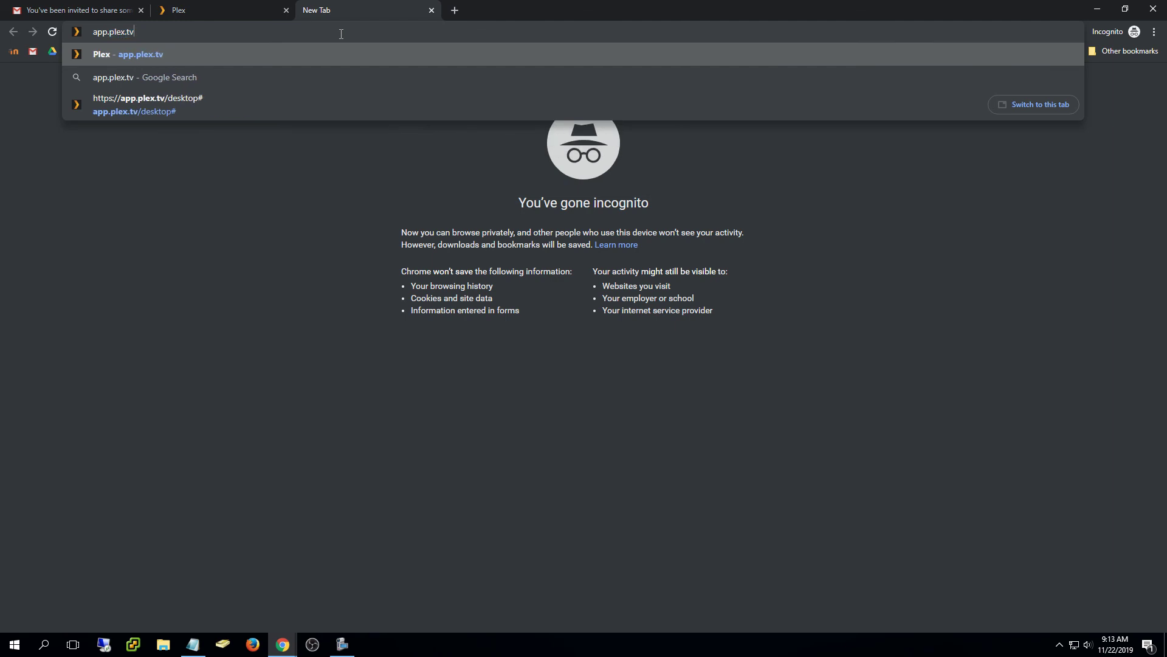
{"action": "key", "text": "Return"}
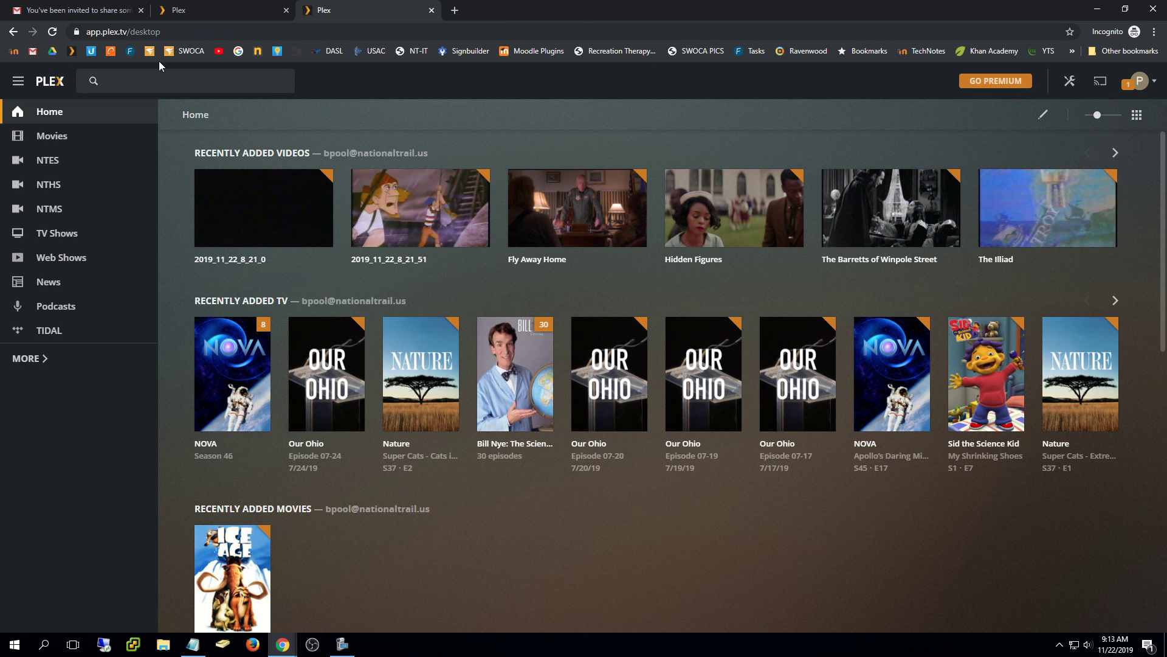
Search Plex for "star" and open the details of The True Story of Frankenstein.
{"action": "left_click", "coordinate": [159, 80]}
{"action": "type", "text": "start"}
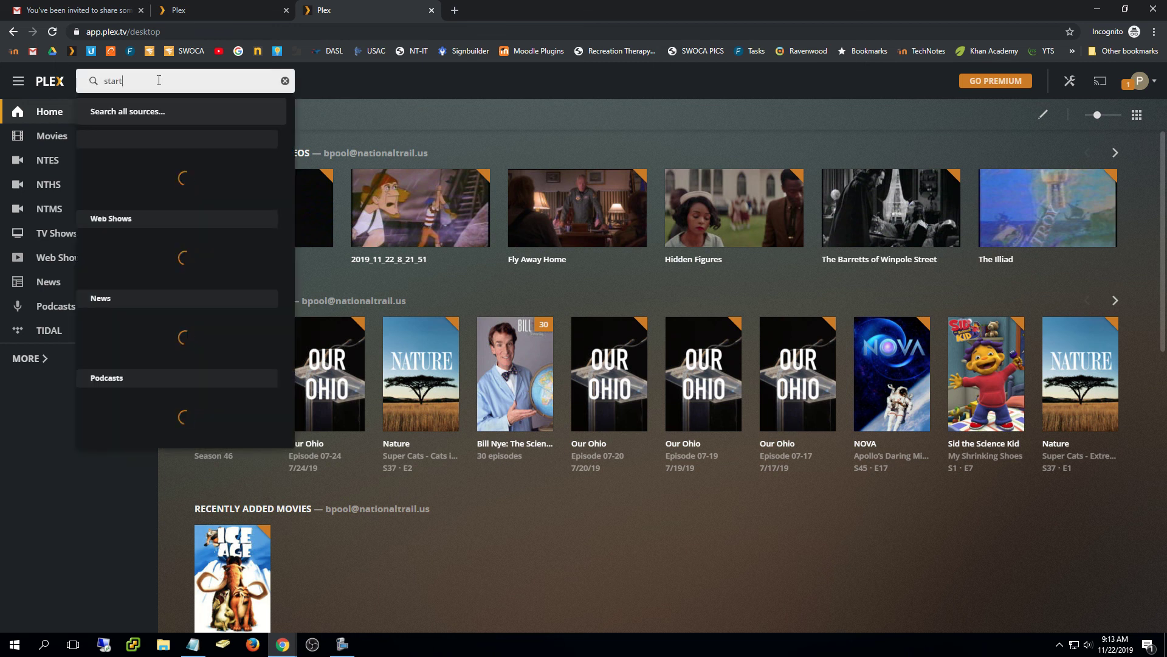
{"action": "key", "text": "BackSpace"}
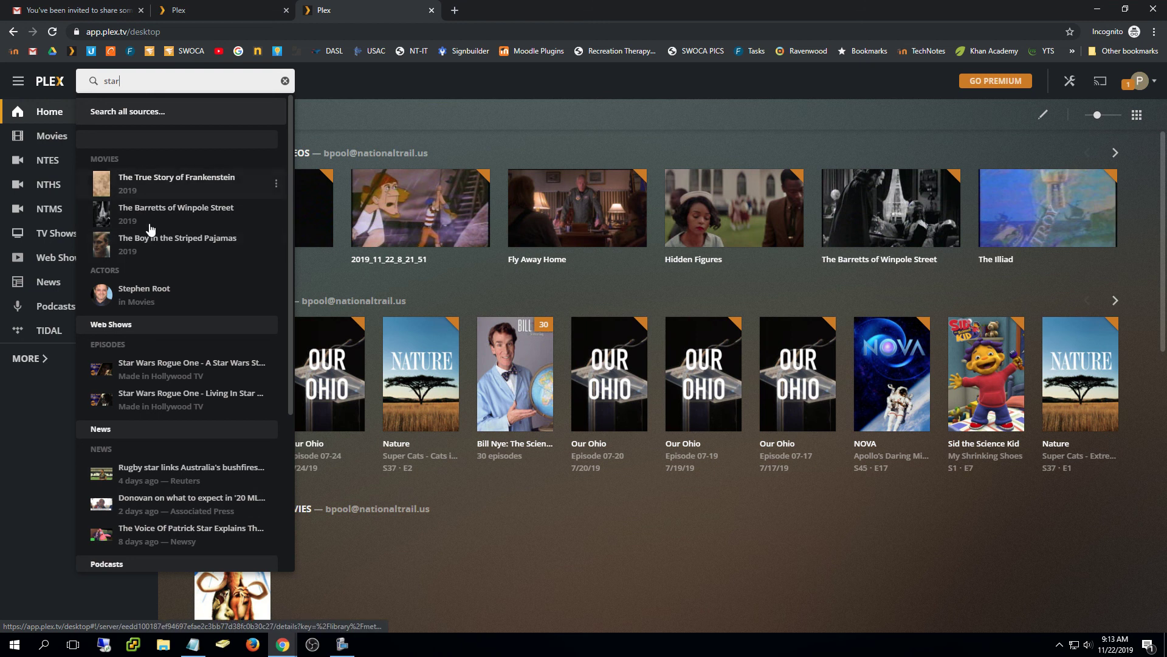
{"action": "left_click", "coordinate": [179, 183]}
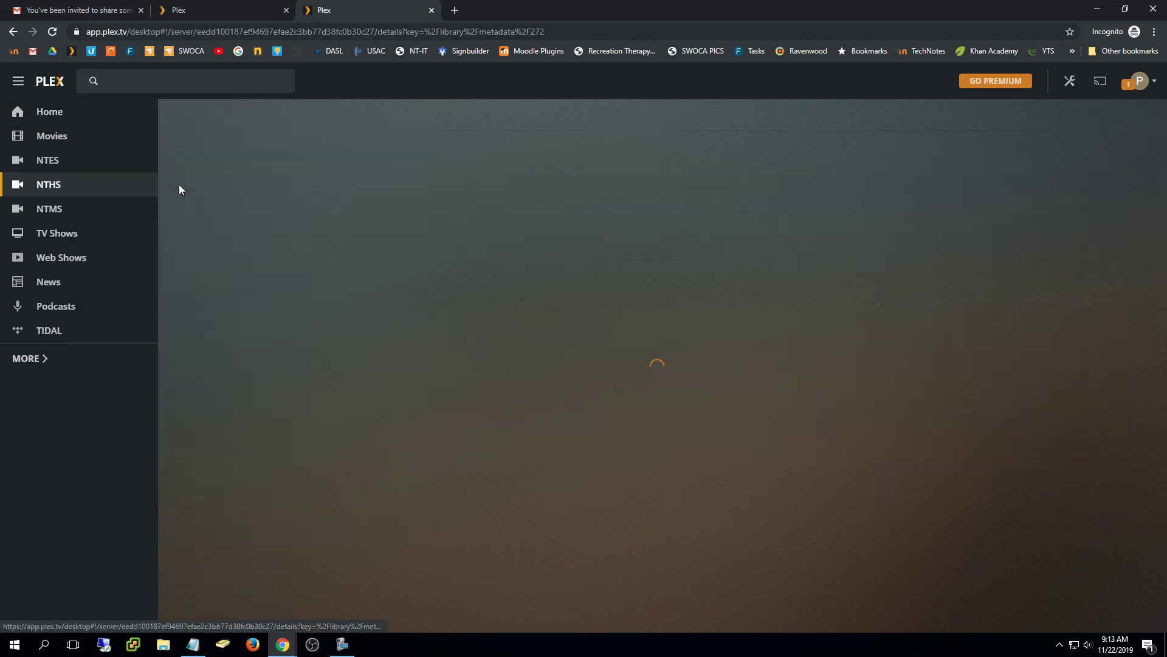
Start playing The True Story of Frankenstein, pause it and minimize the player.
{"action": "left_click", "coordinate": [300, 336]}
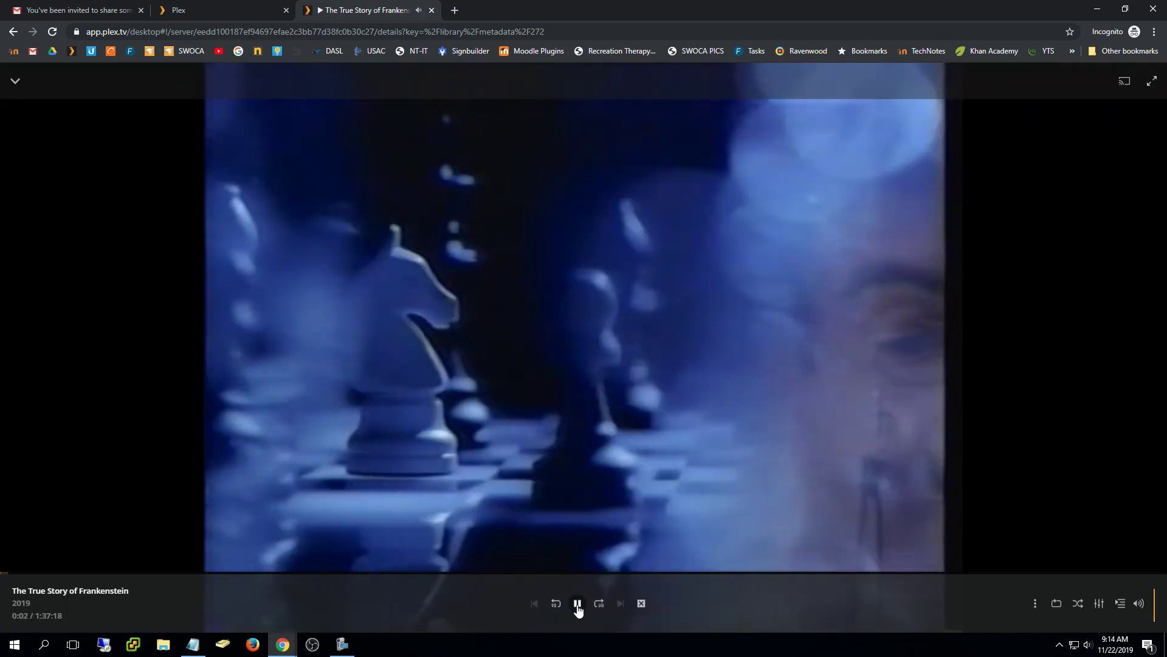
{"action": "left_click", "coordinate": [577, 621]}
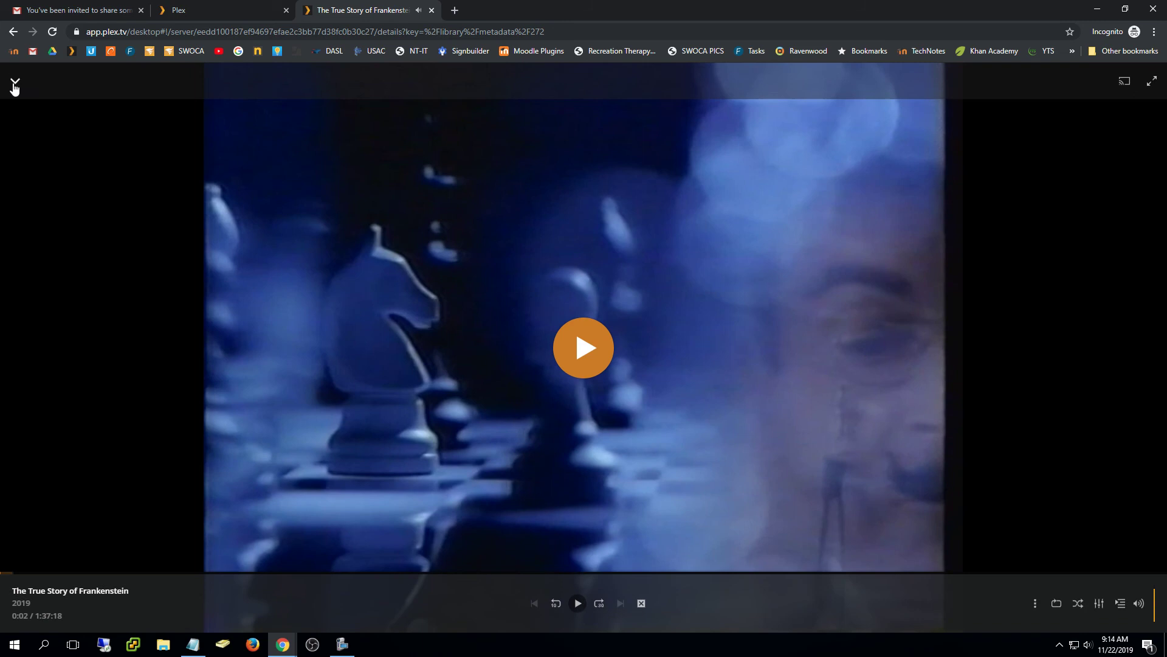
{"action": "left_click", "coordinate": [13, 84]}
Collapse the navigation sidebar to icons and return to the Plex home page.
{"action": "left_click", "coordinate": [16, 84]}
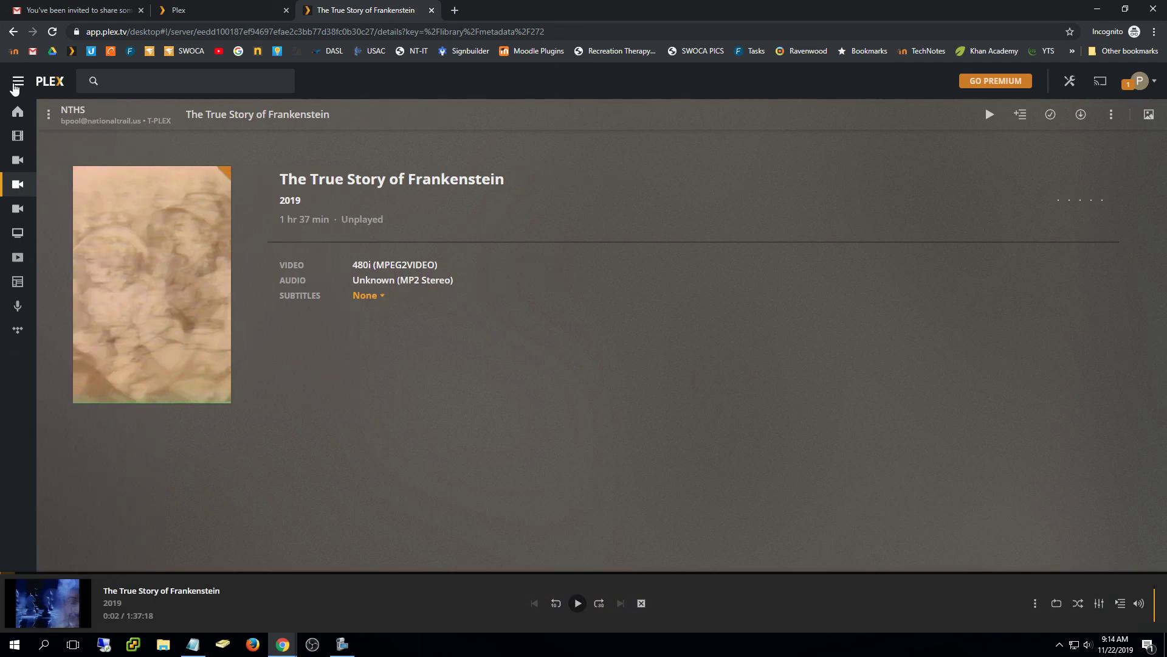
{"action": "left_click", "coordinate": [18, 111]}
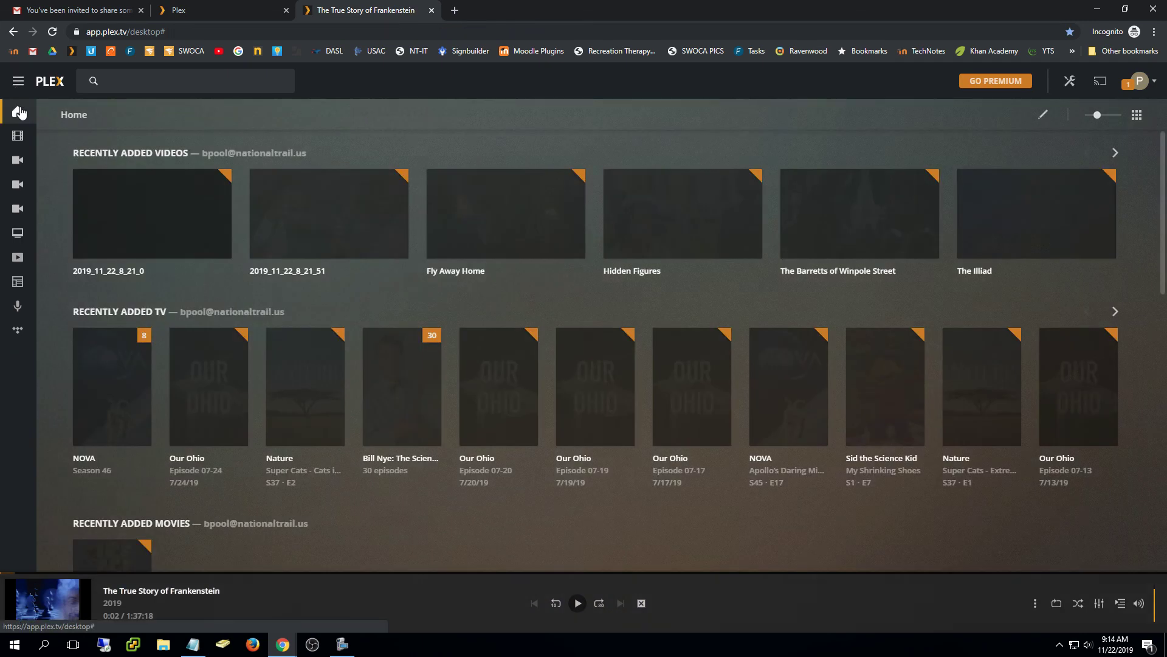
{"action": "mouse_move", "coordinate": [18, 113]}
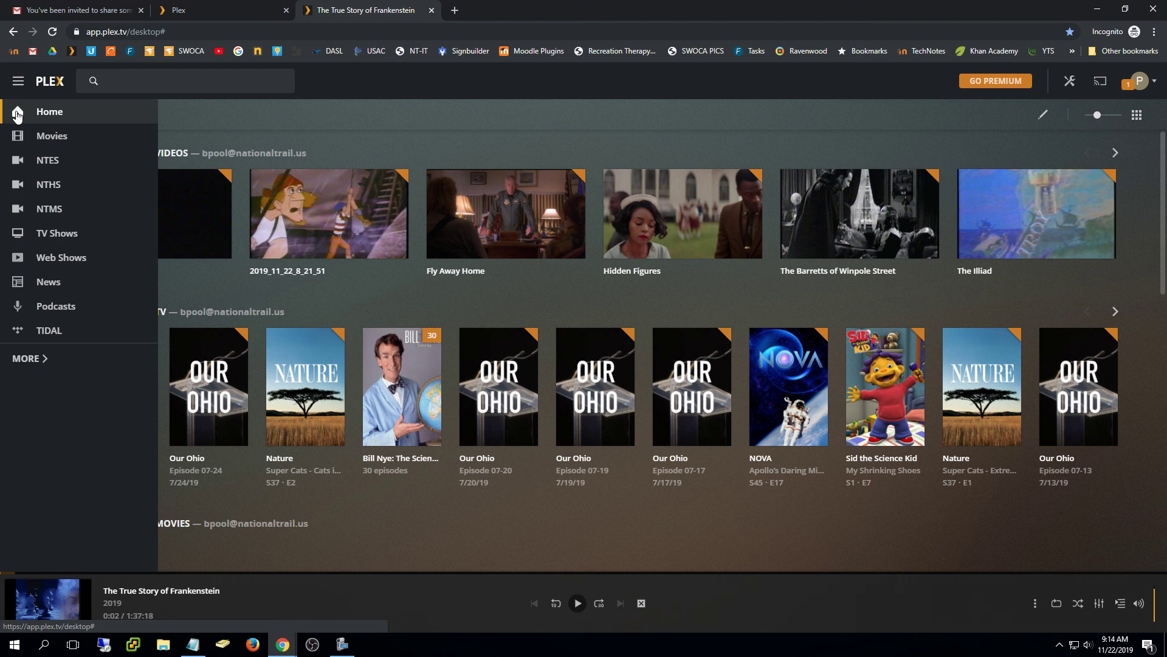